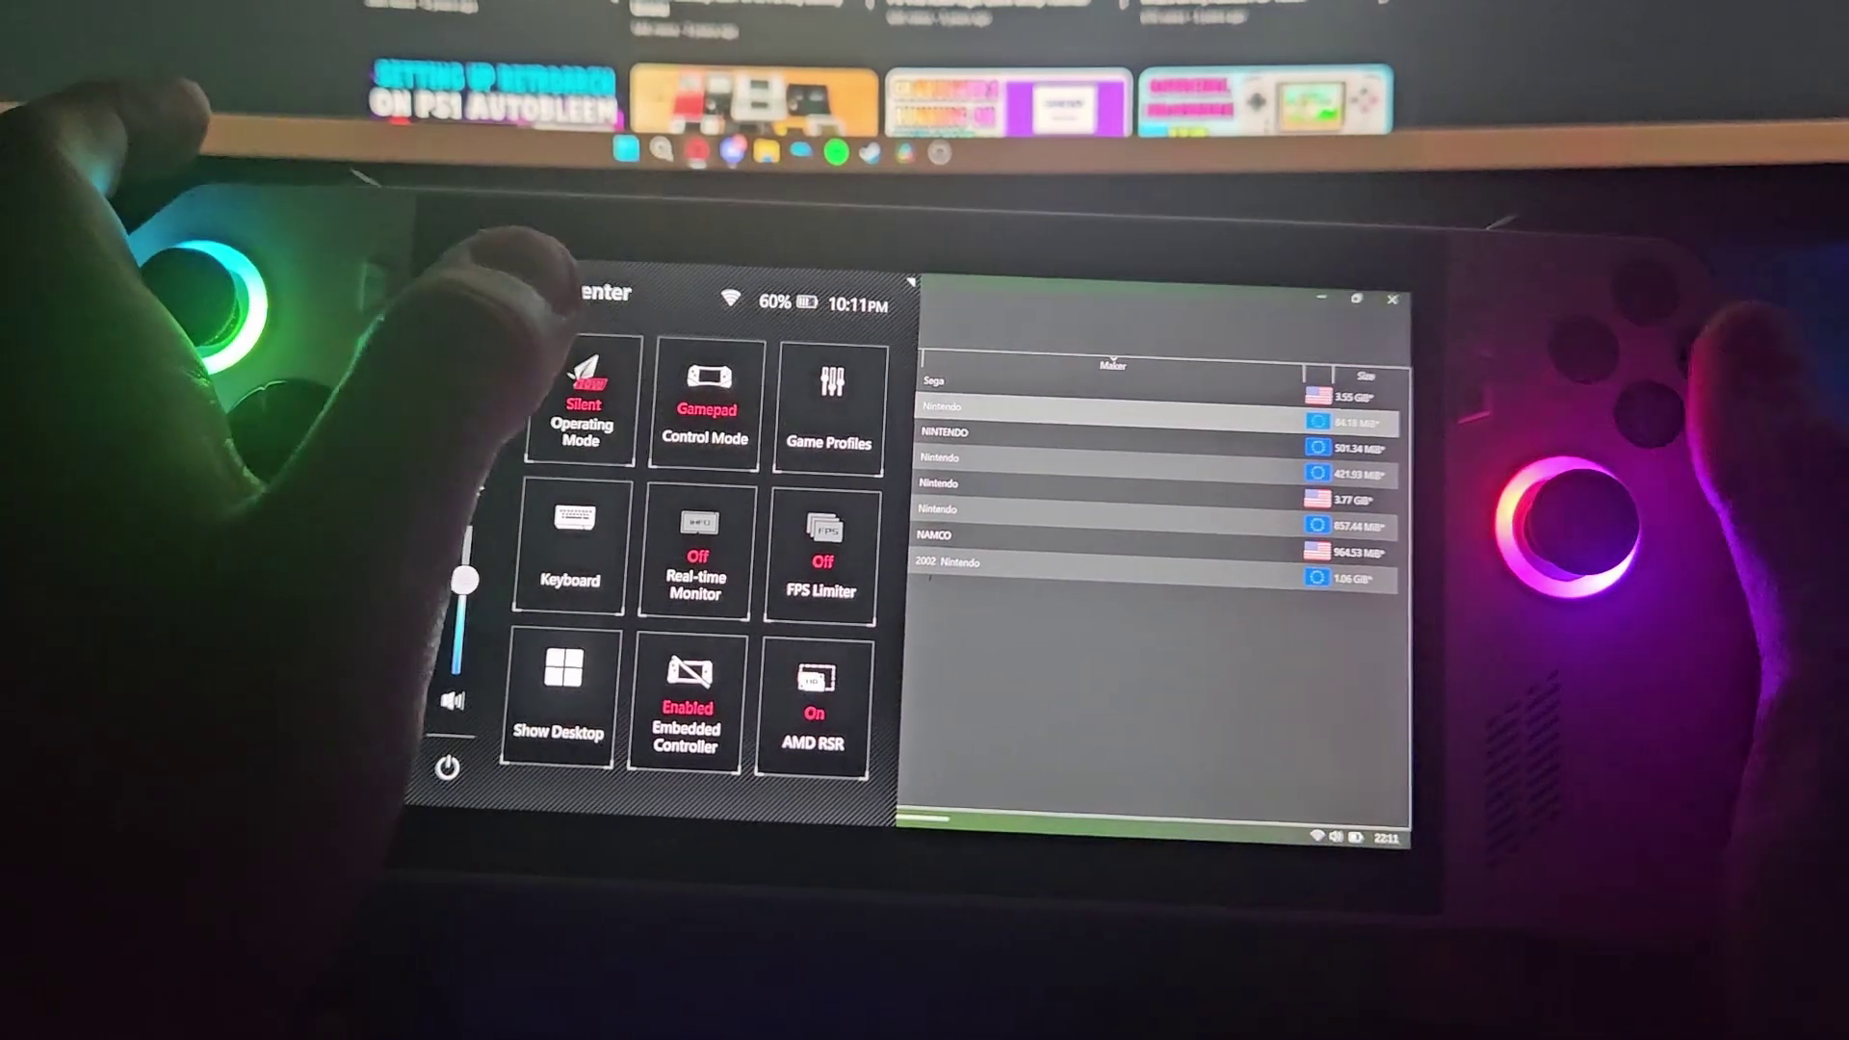
# Step: Close the Armoury Crate quick-settings overlay after switching Control Mode to Gamepad
pyautogui.press('Escape')
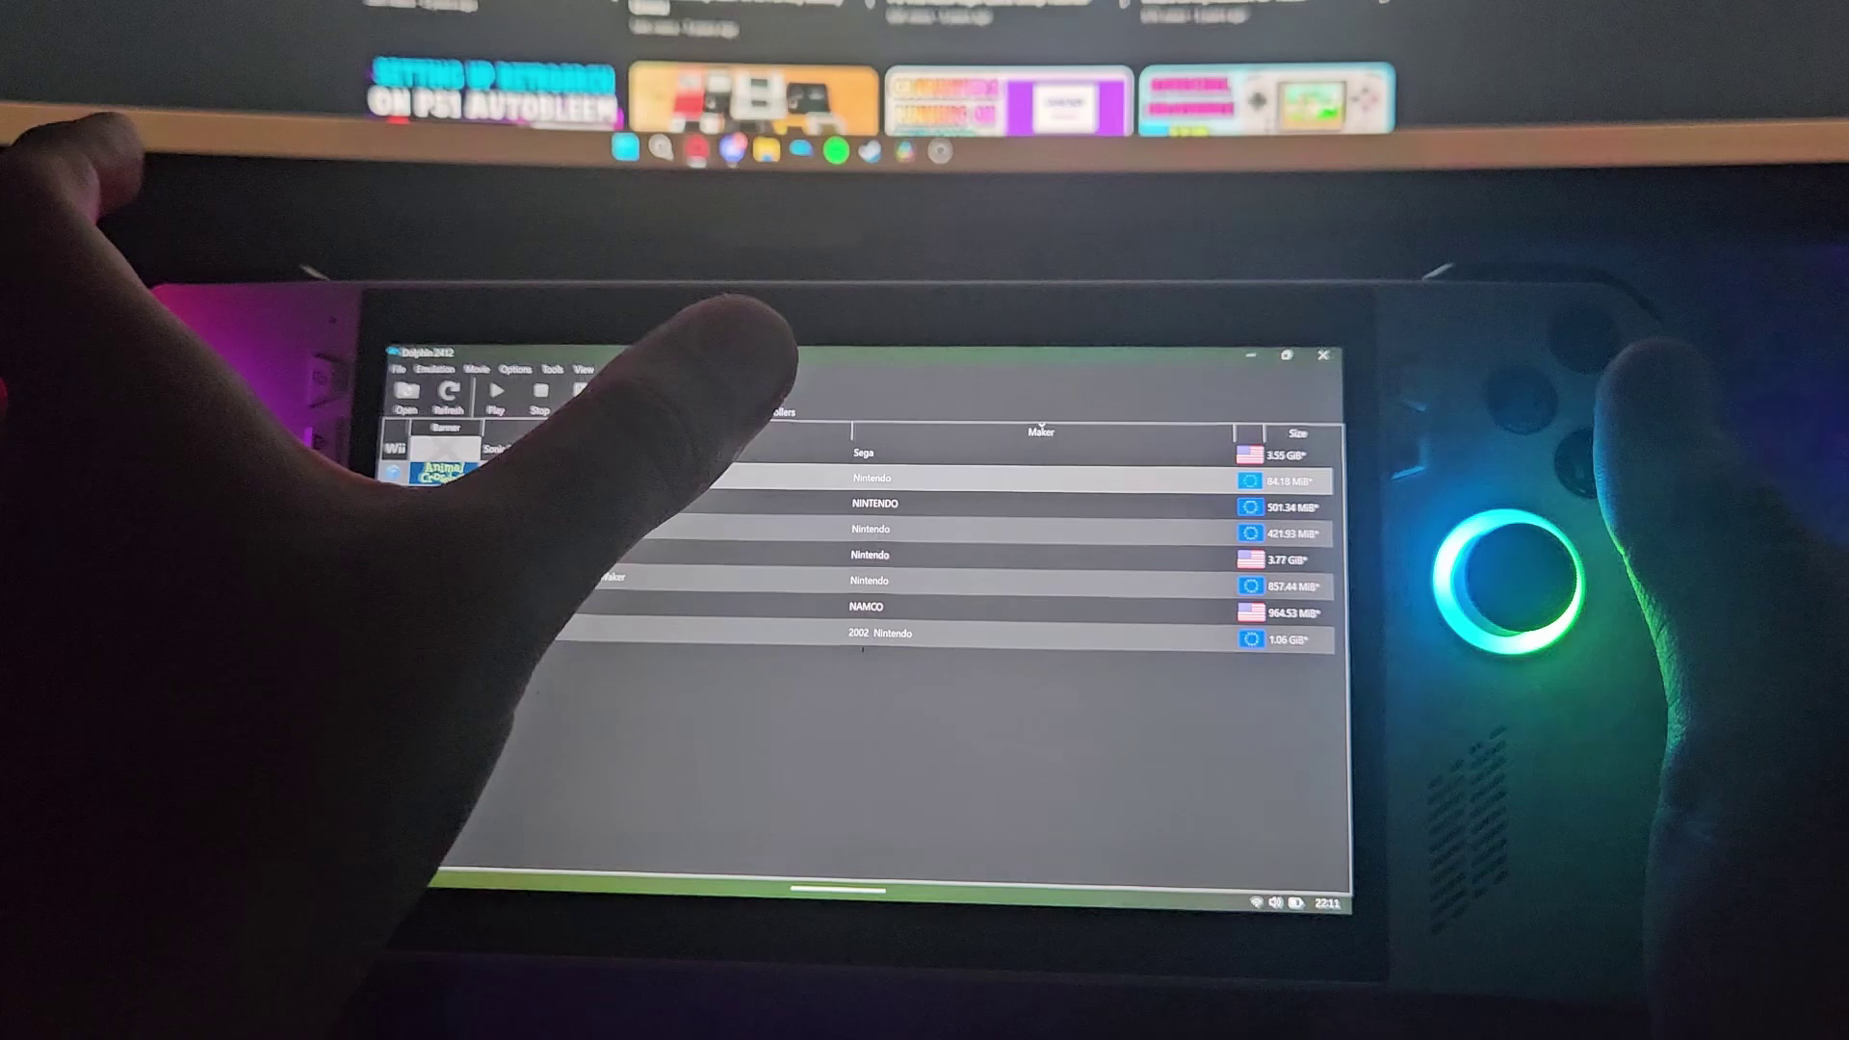
# Step: Open Dolphin's controller settings and configure GameCube Port 1 as a Standard Controller
pyautogui.click(751, 394)
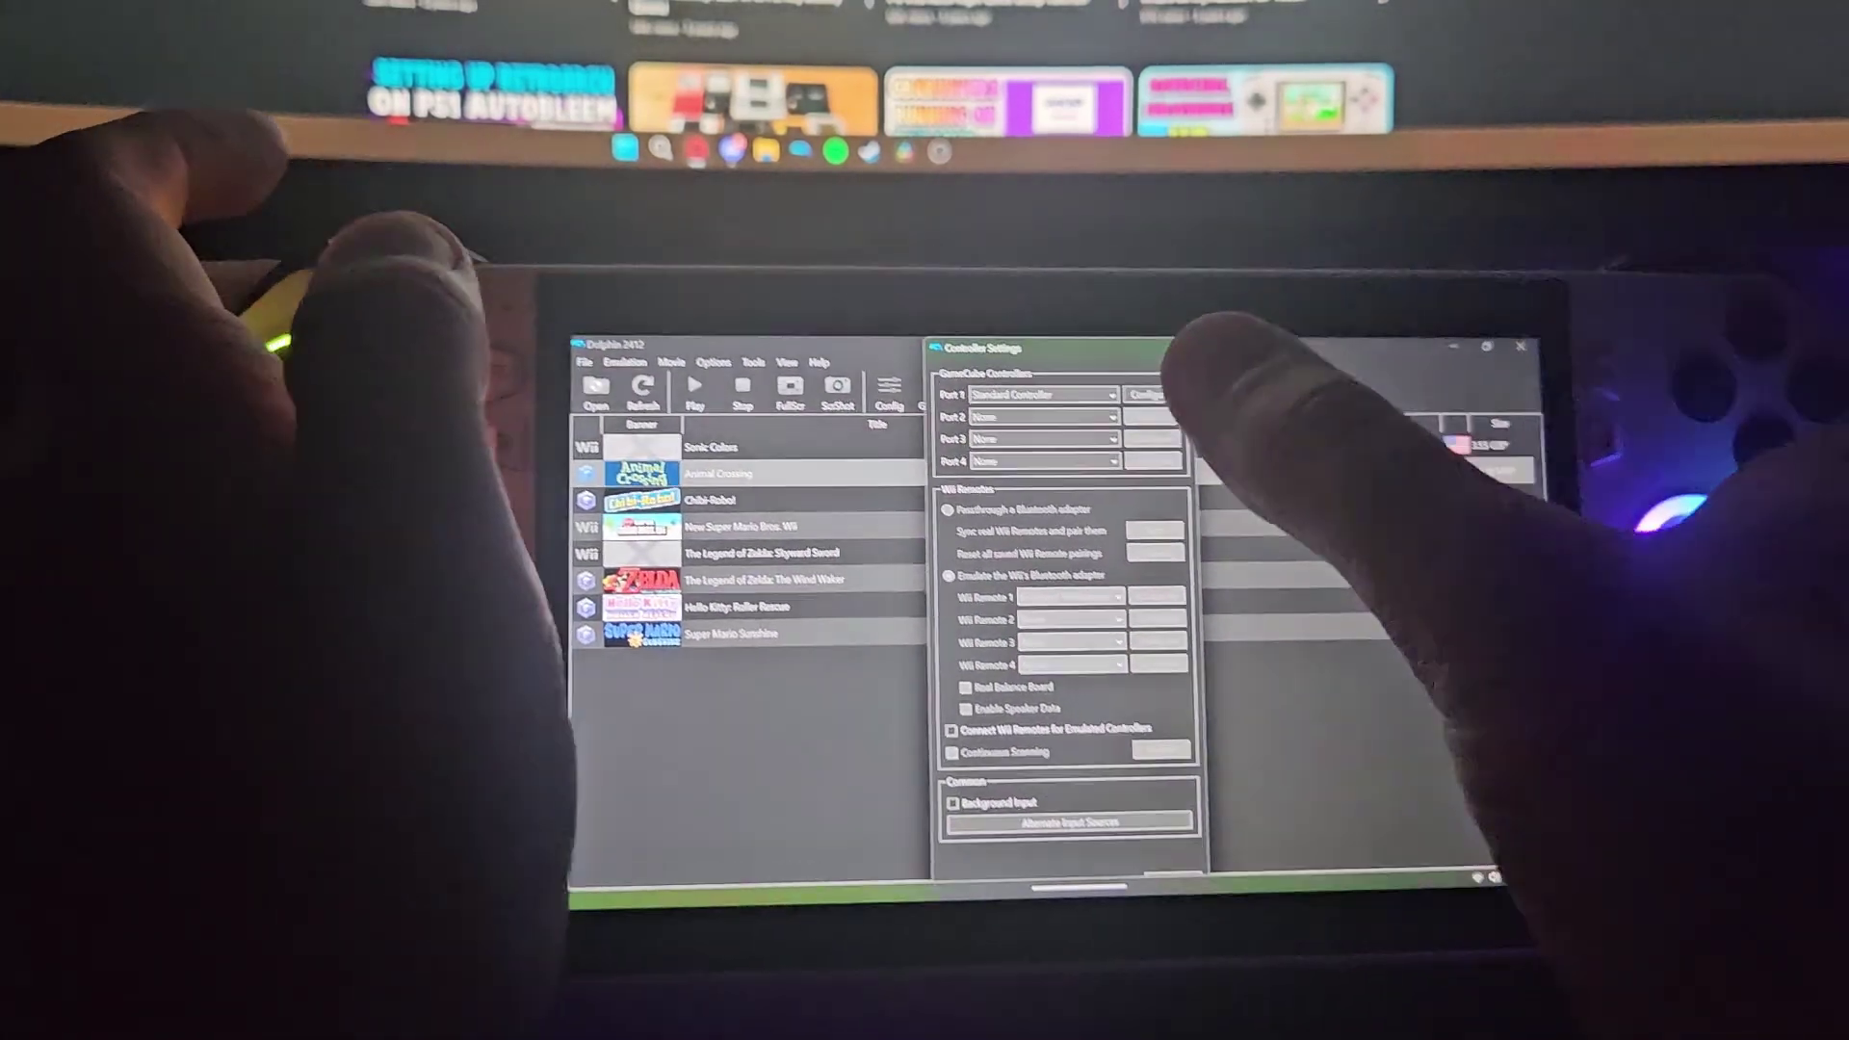
pyautogui.click(1148, 394)
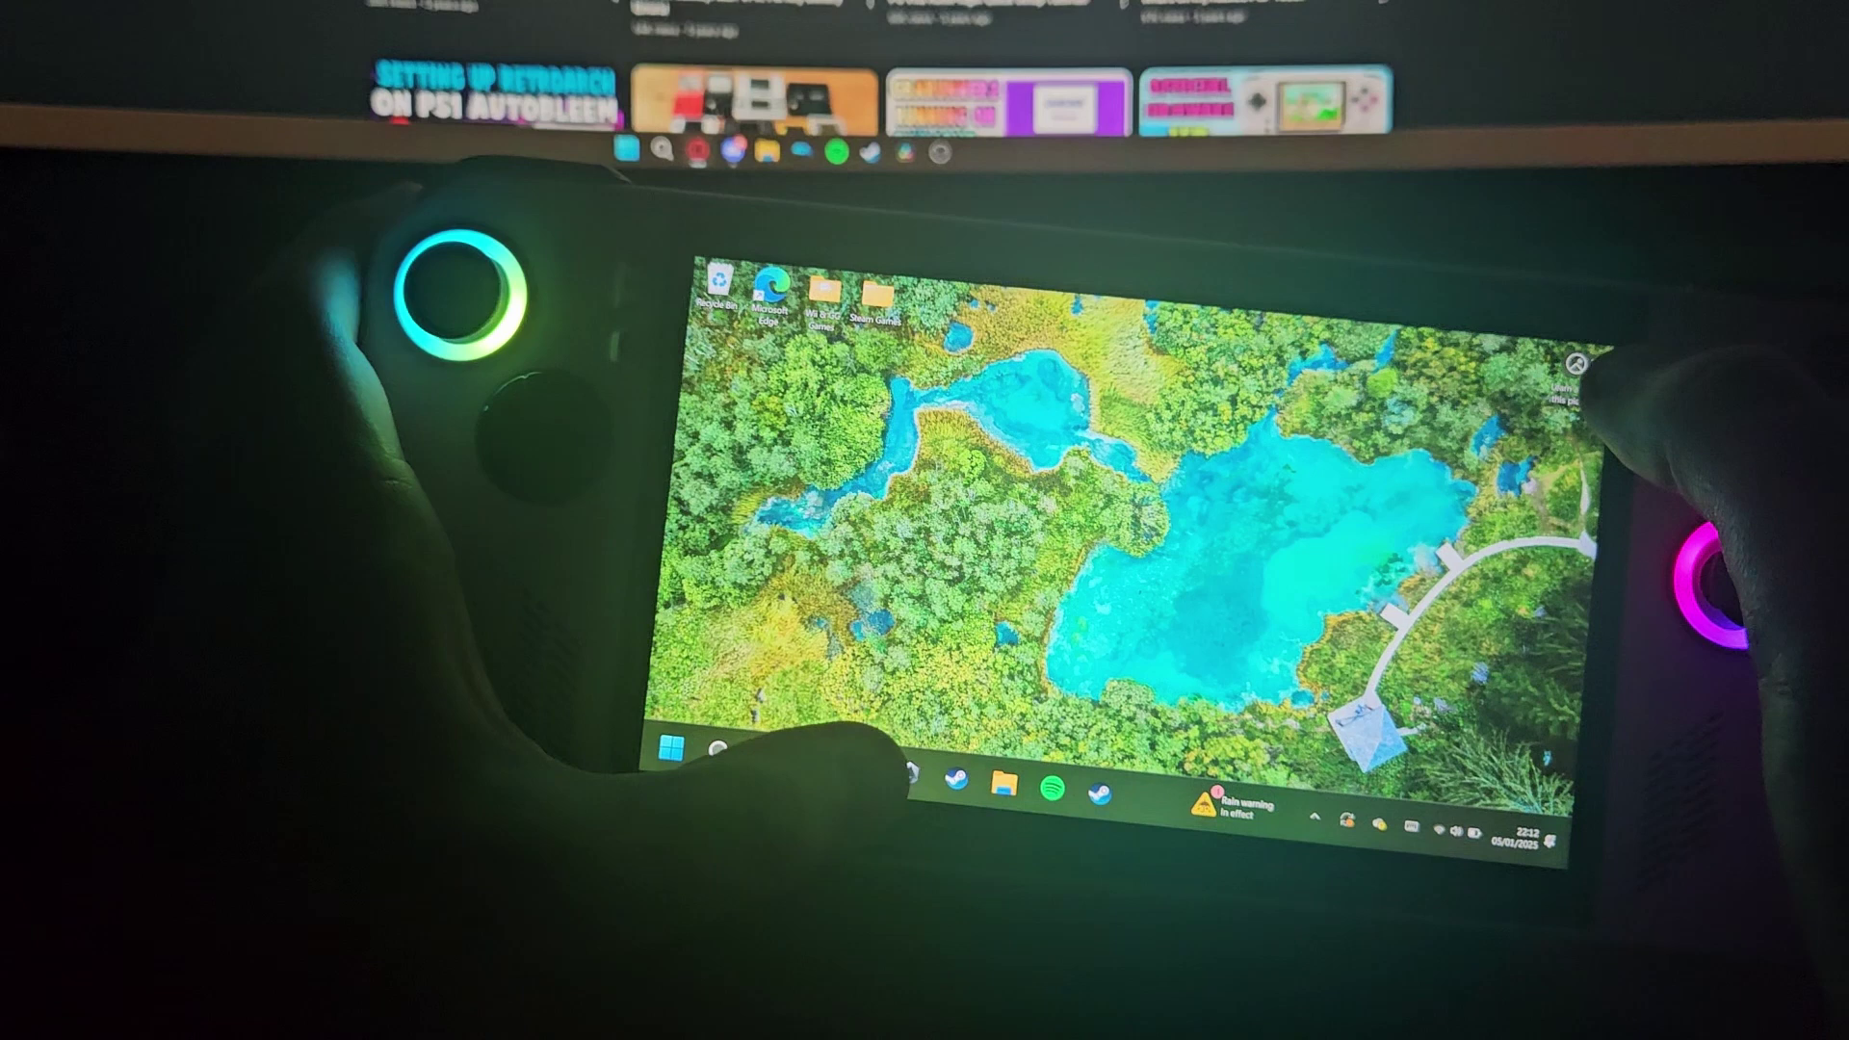
# Step: Restore the running Animal Crossing window from Dolphin's taskbar preview
pyautogui.click(903, 777)
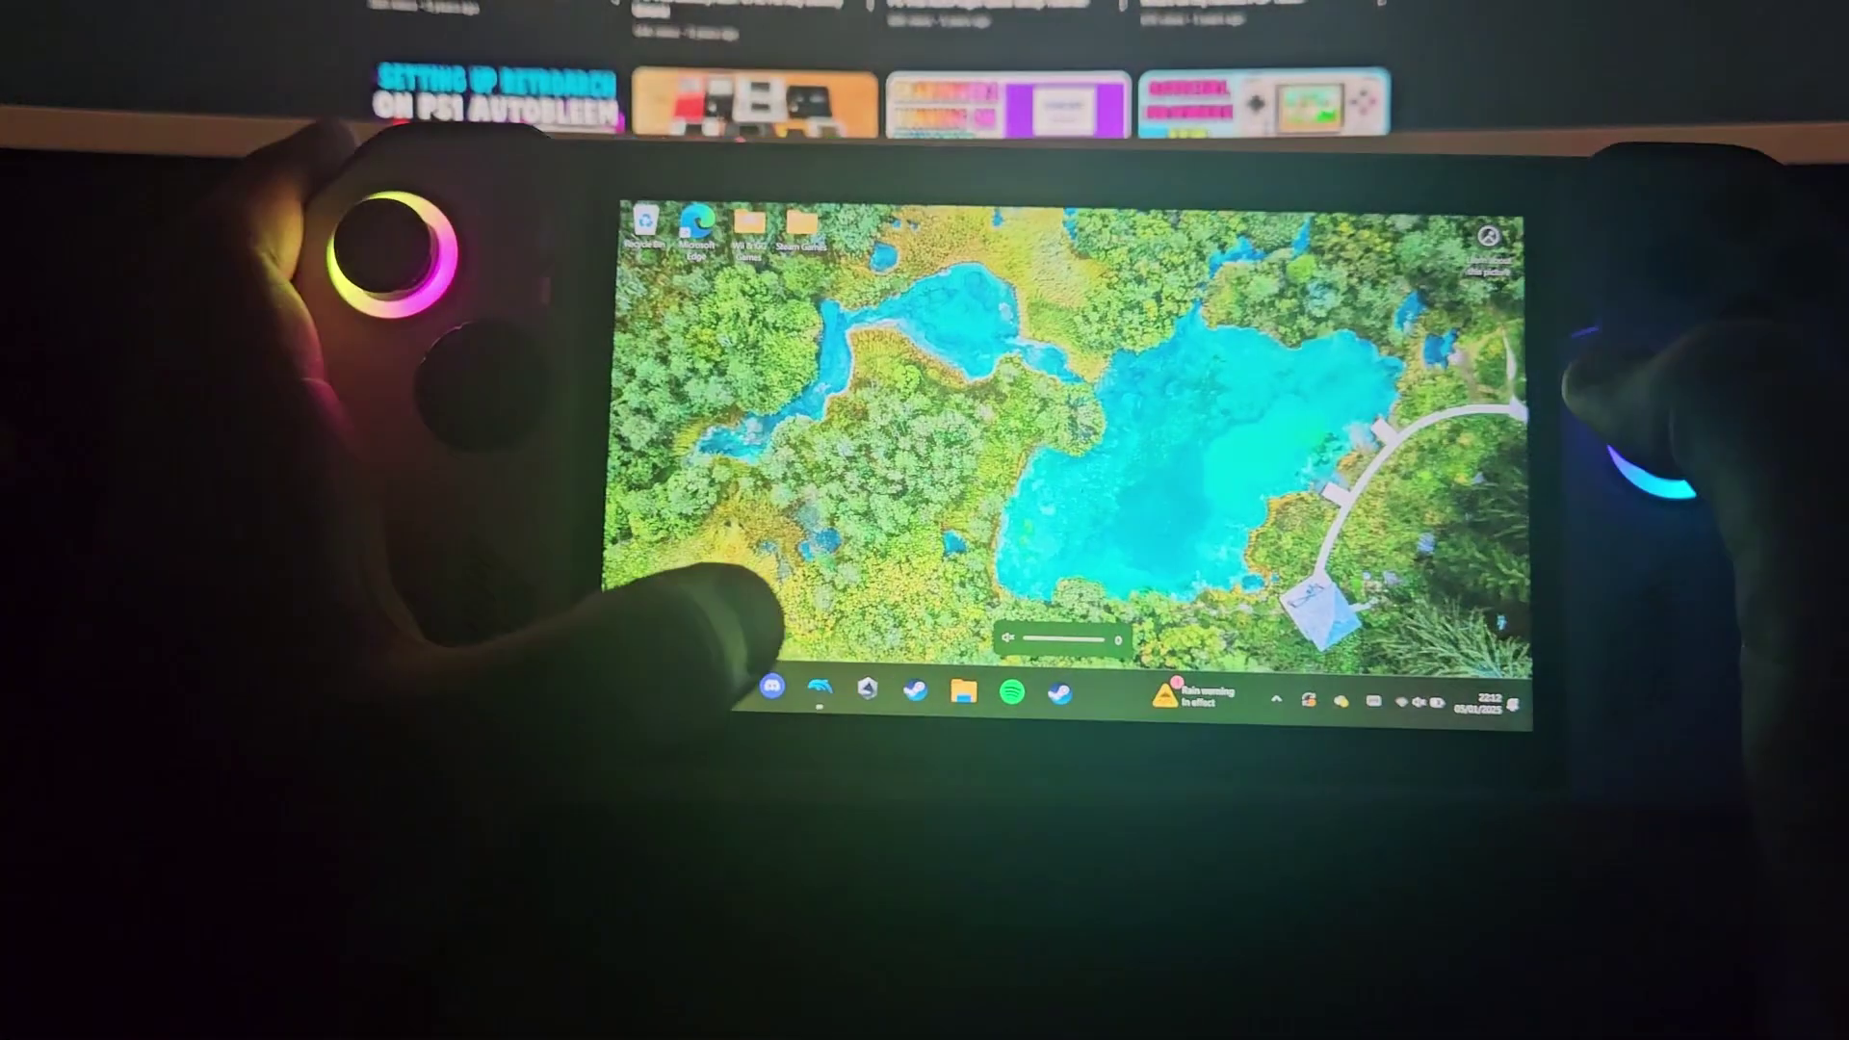
pyautogui.click(1040, 864)
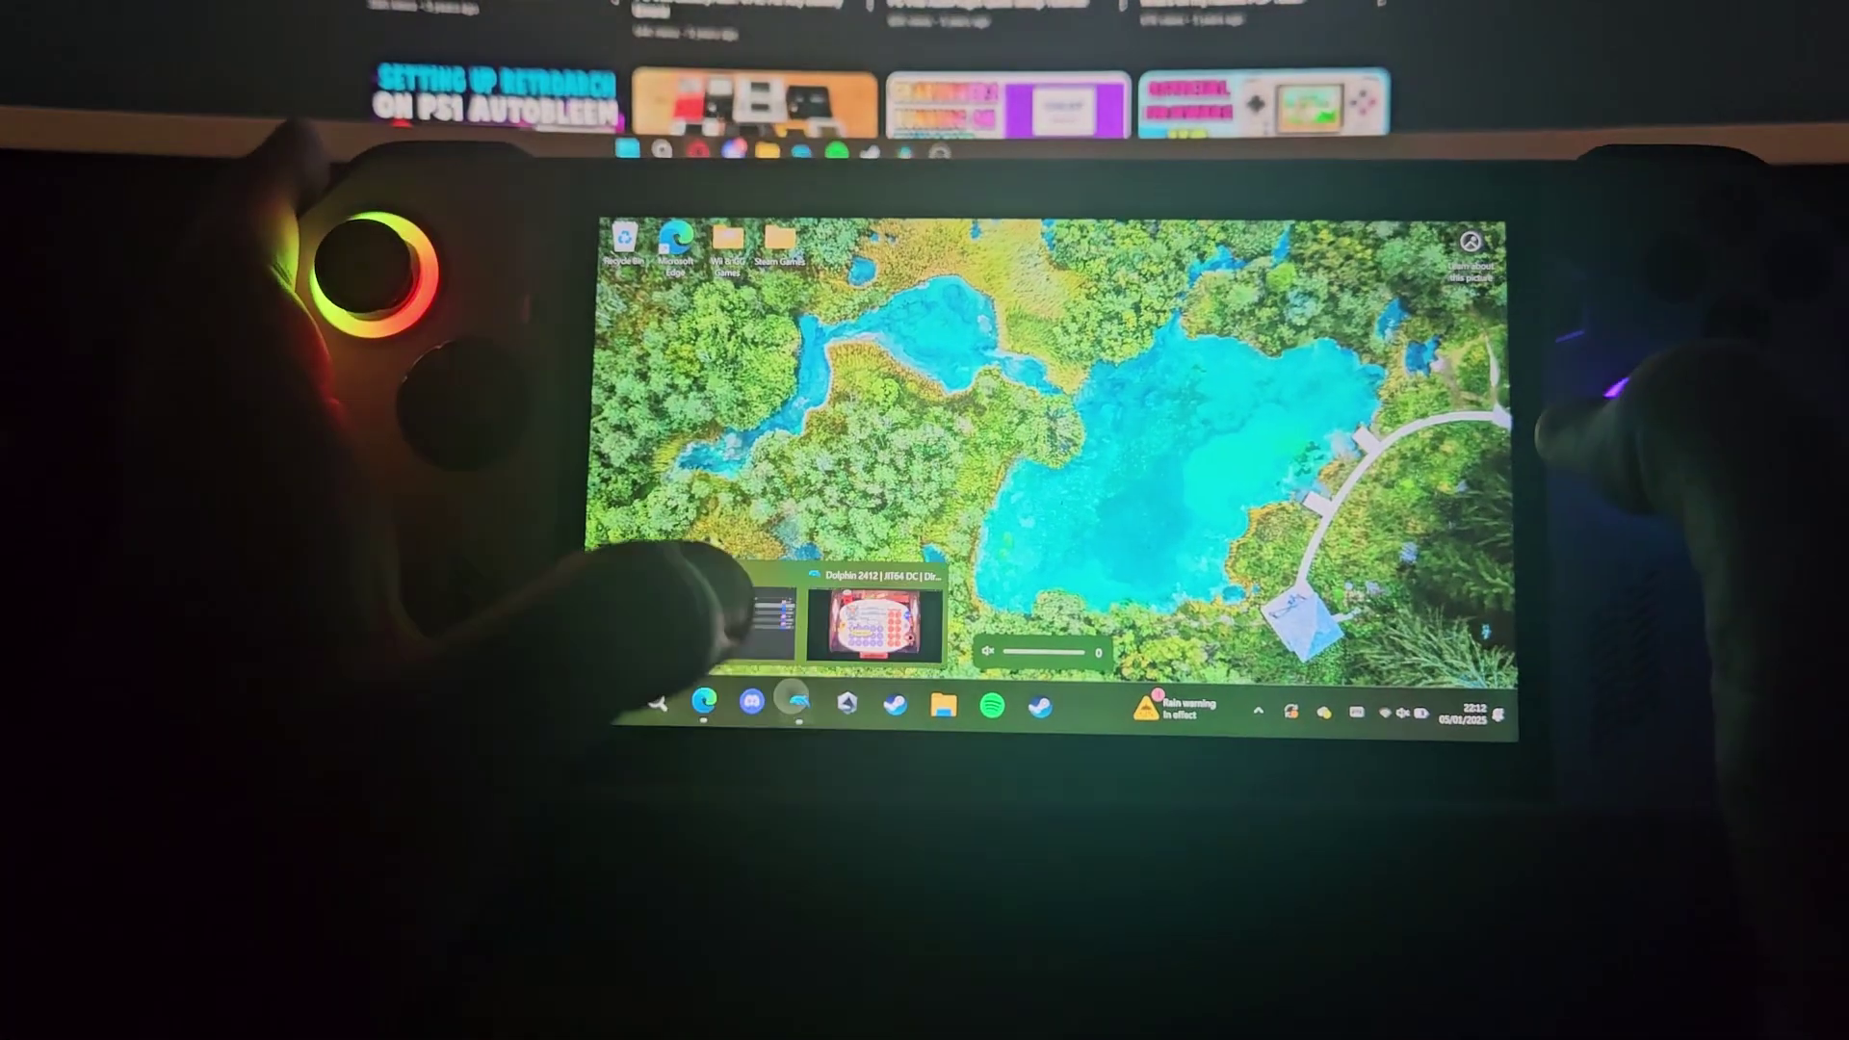
pyautogui.click(876, 625)
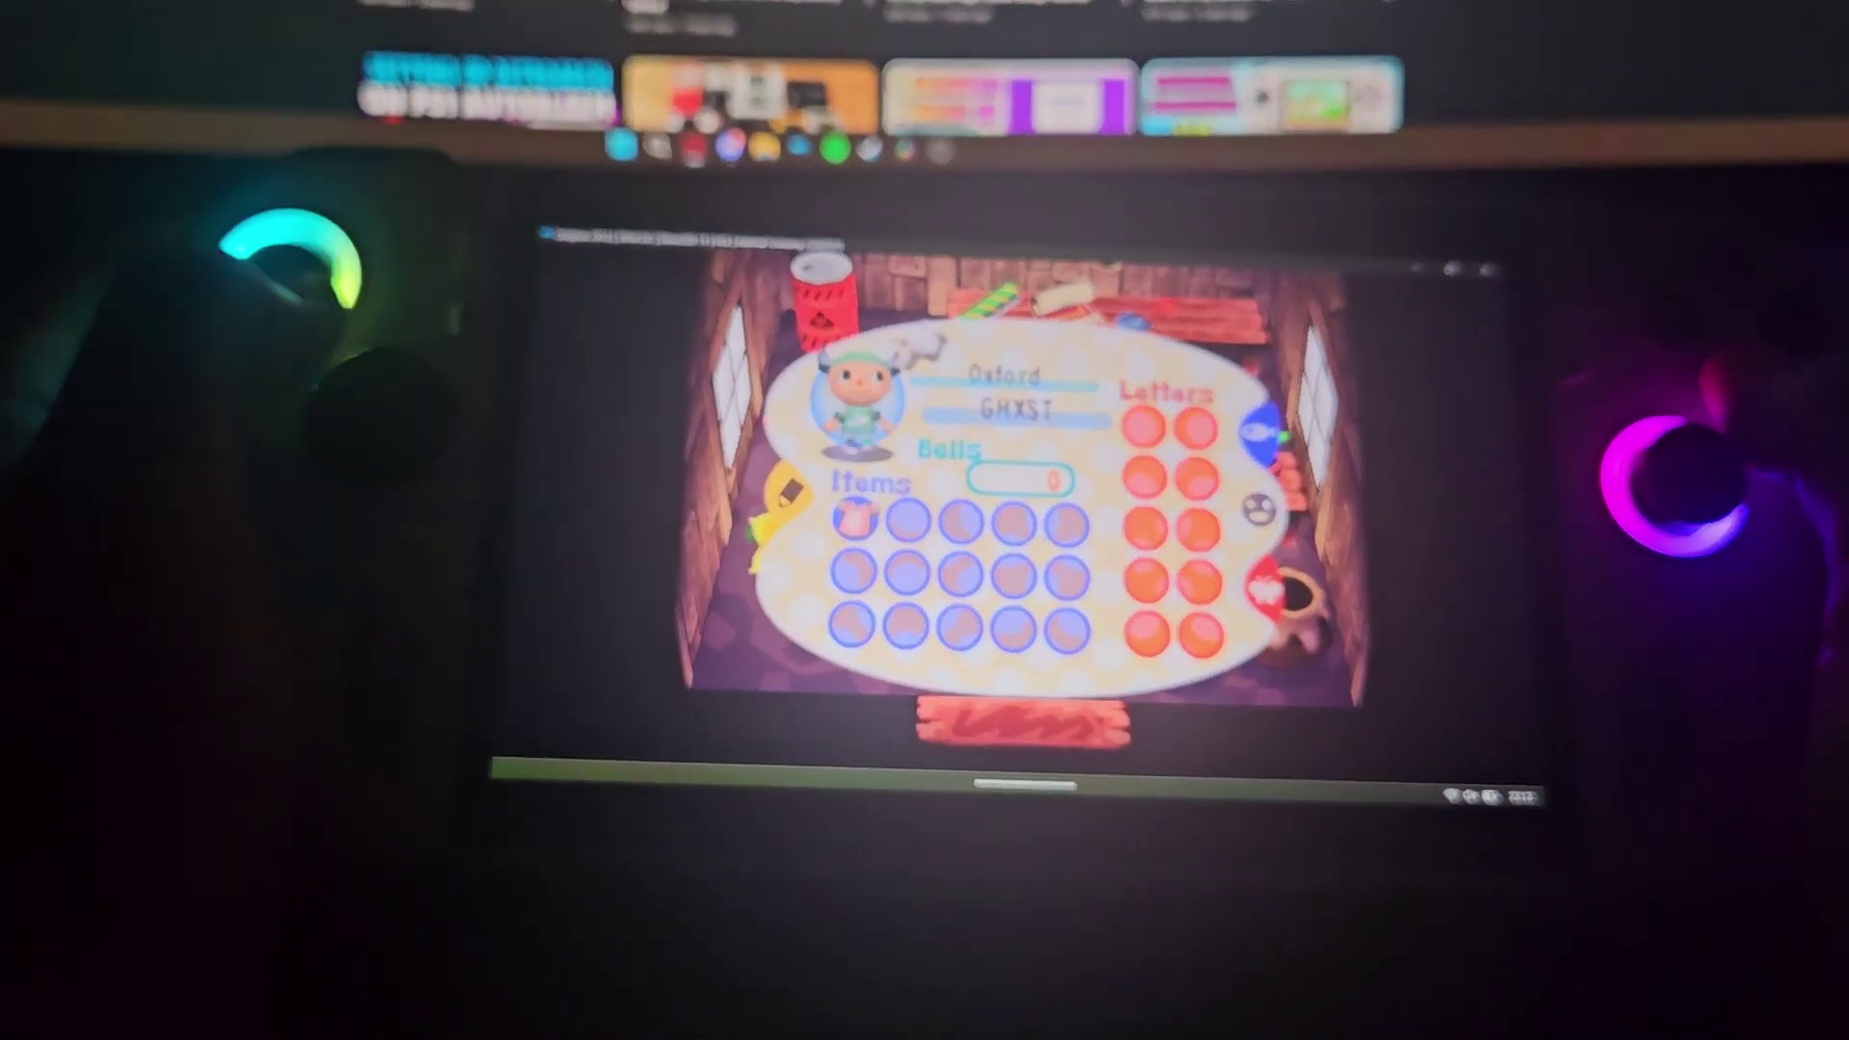